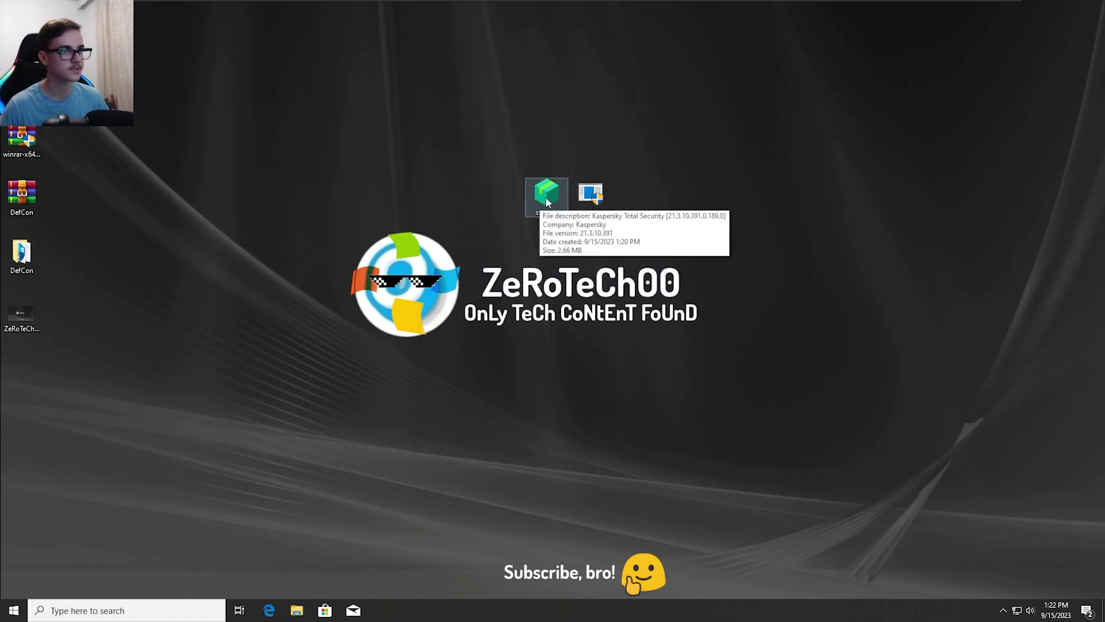
Step: Move the startup installer into the left desktop icon column and permanently delete the xxx sample
left_click_drag(546, 198, 26, 378)
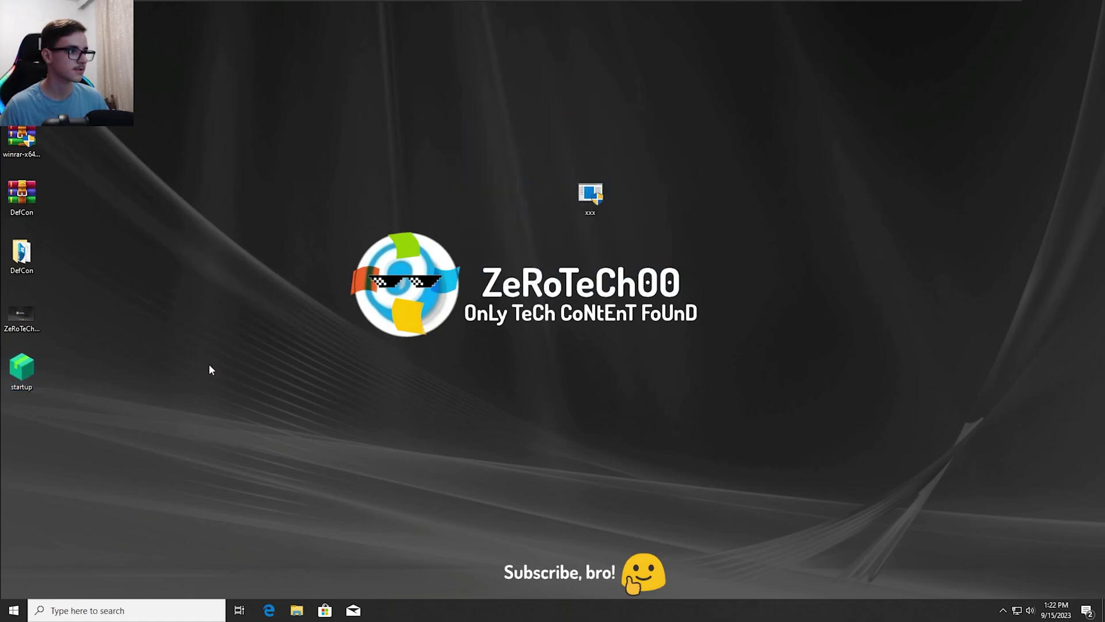
left_click_drag(449, 107, 581, 205)
double_click(581, 206)
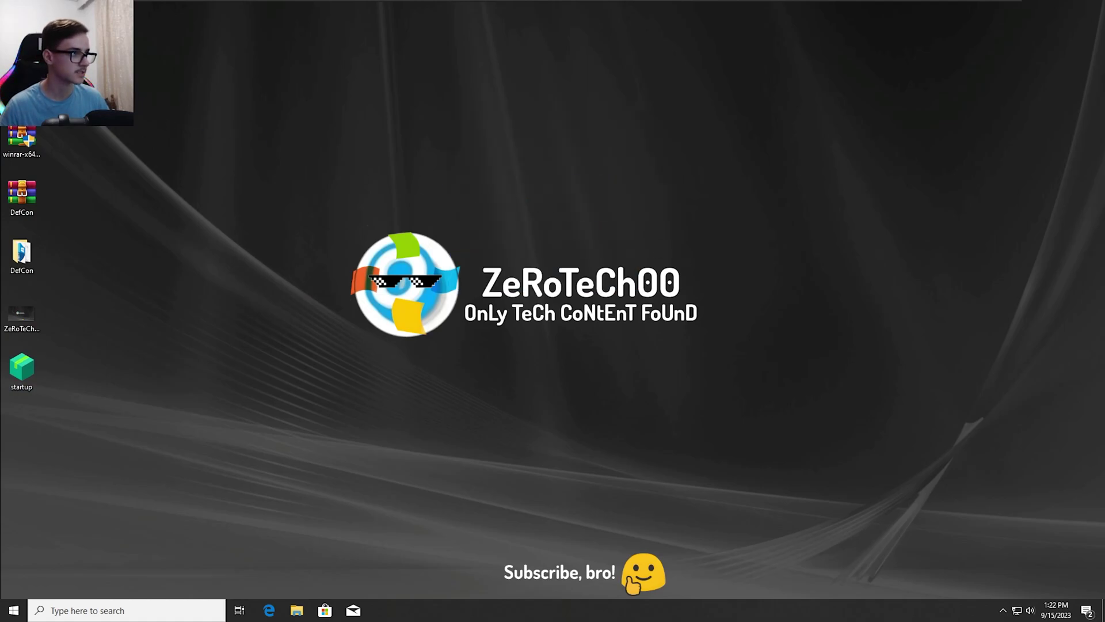
key("shift+Delete")
left_click(594, 351)
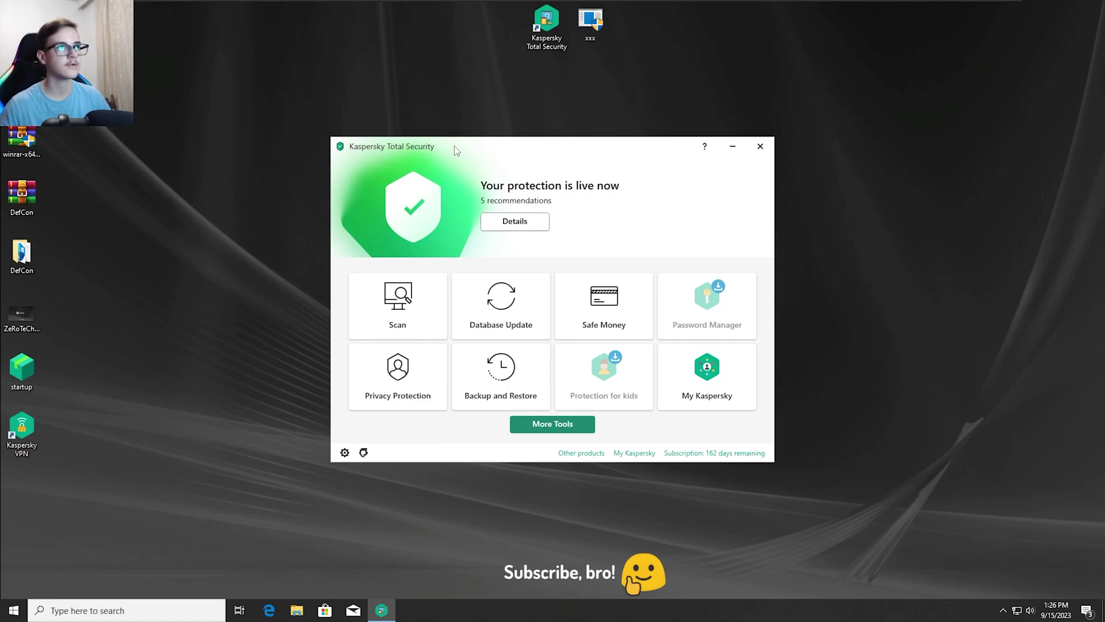
Step: Select the xxx sample on the desktop to run it, triggering the access-denied error
left_click(604, 30)
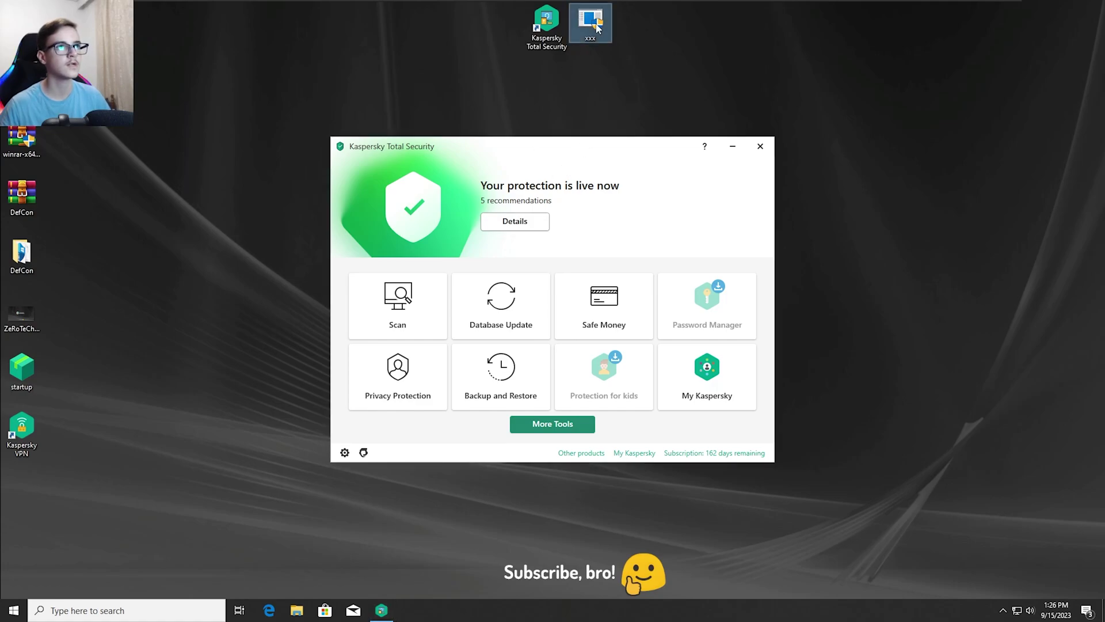
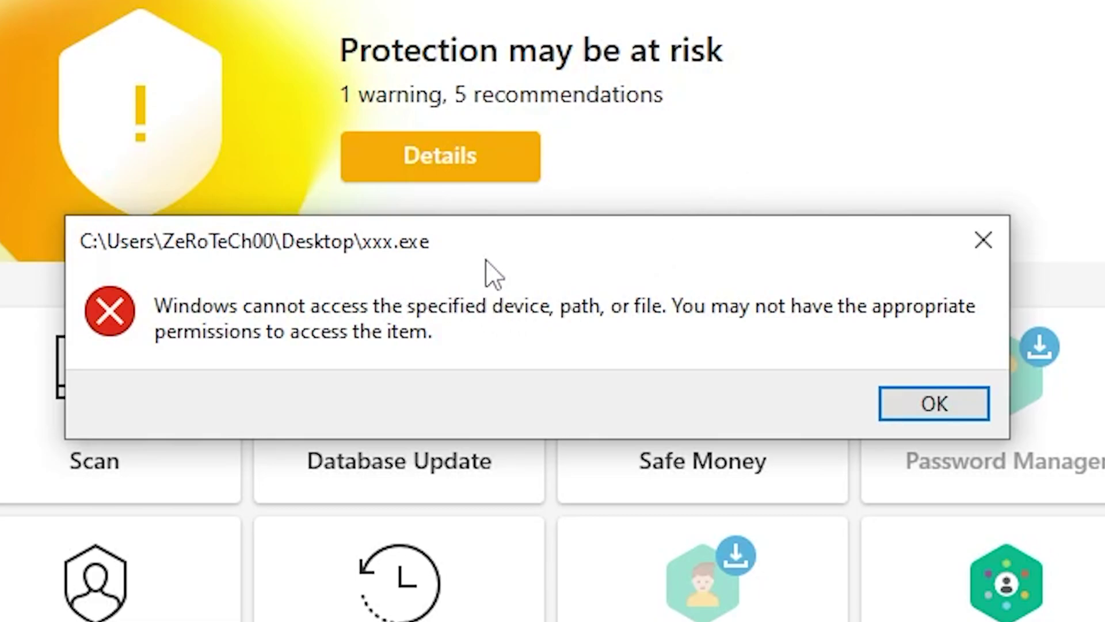
Step: Move aside and dismiss the Windows access-denied error for xxx.exe
left_click_drag(491, 274, 517, 296)
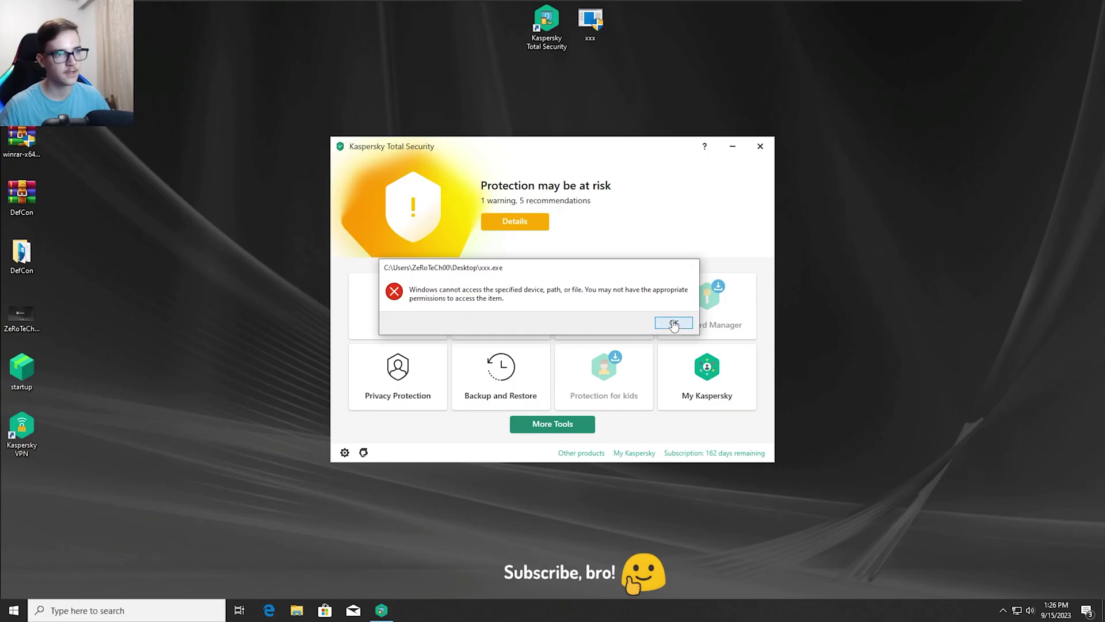
left_click(912, 458)
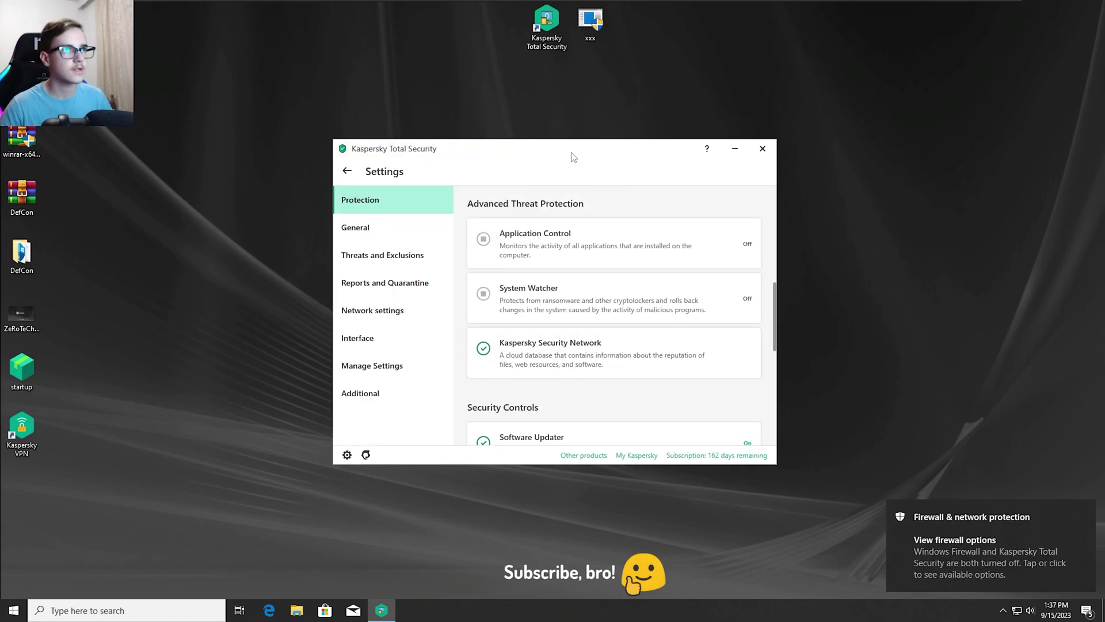
Step: Scroll the Protection settings to confirm Application Control and System Watcher are off
scroll(595, 217, "up", 1)
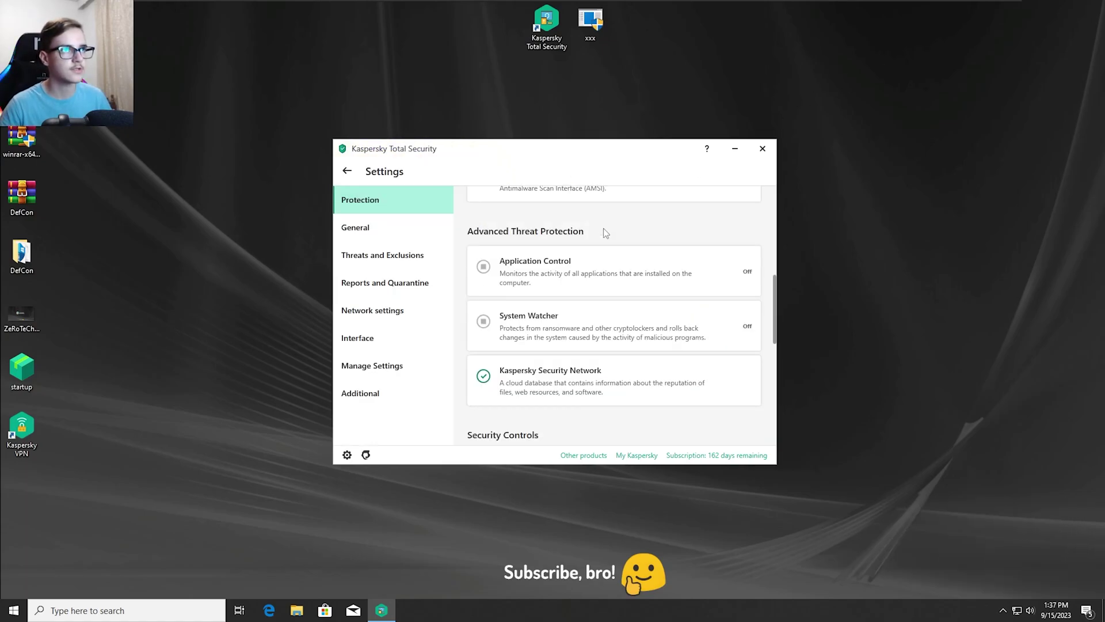
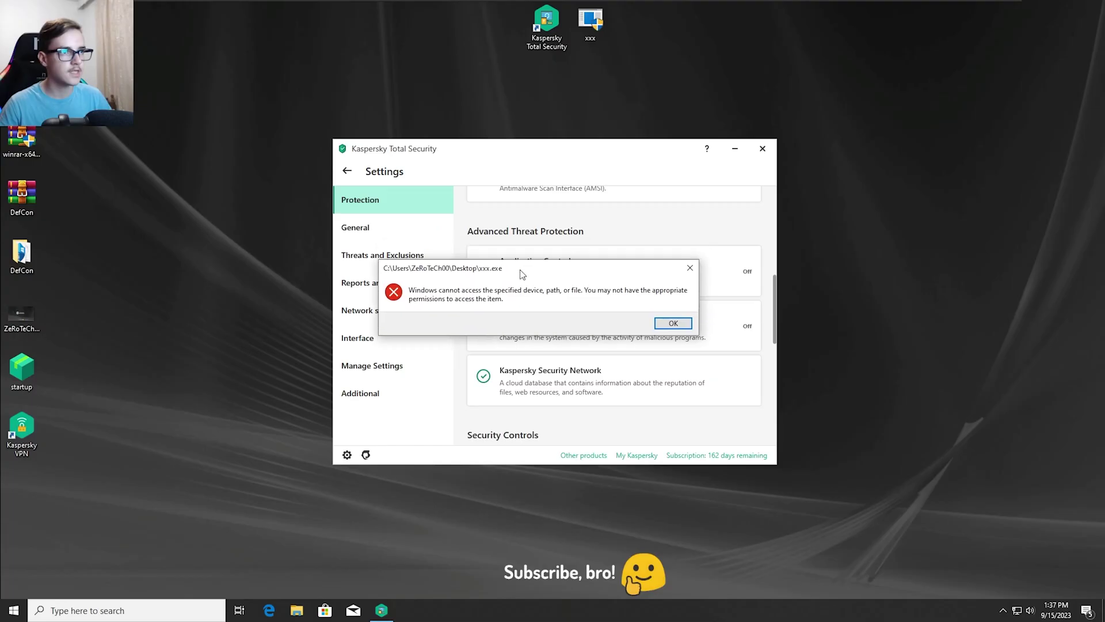
Step: Dismiss the xxx.exe access-denied error, then select the xxx file on the desktop again
left_click_drag(521, 270, 563, 253)
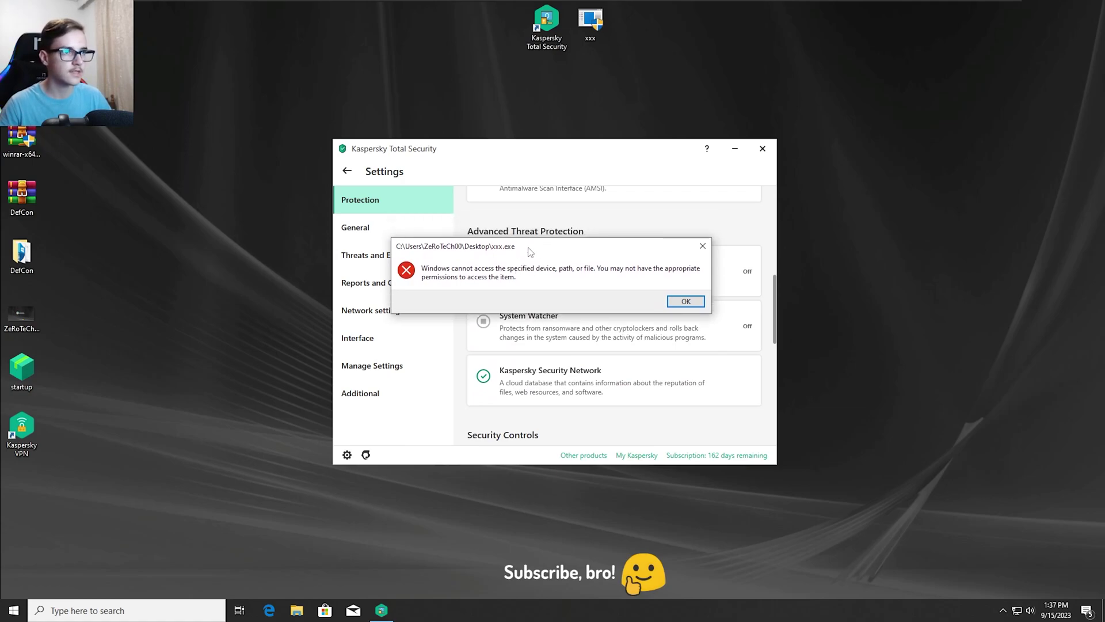
left_click_drag(530, 249, 527, 269)
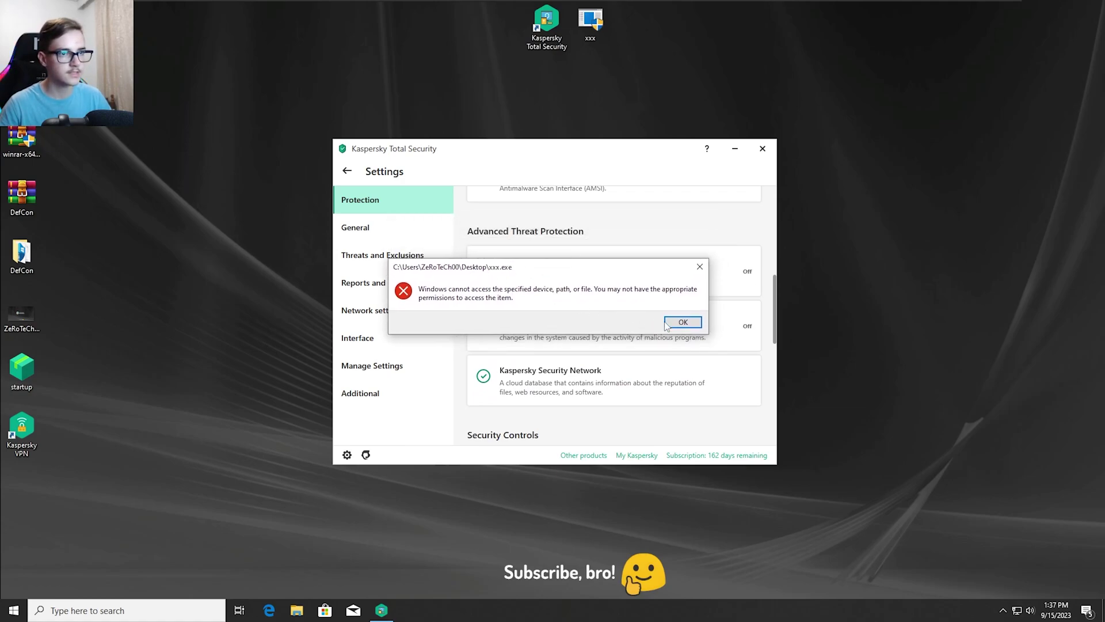
left_click(683, 322)
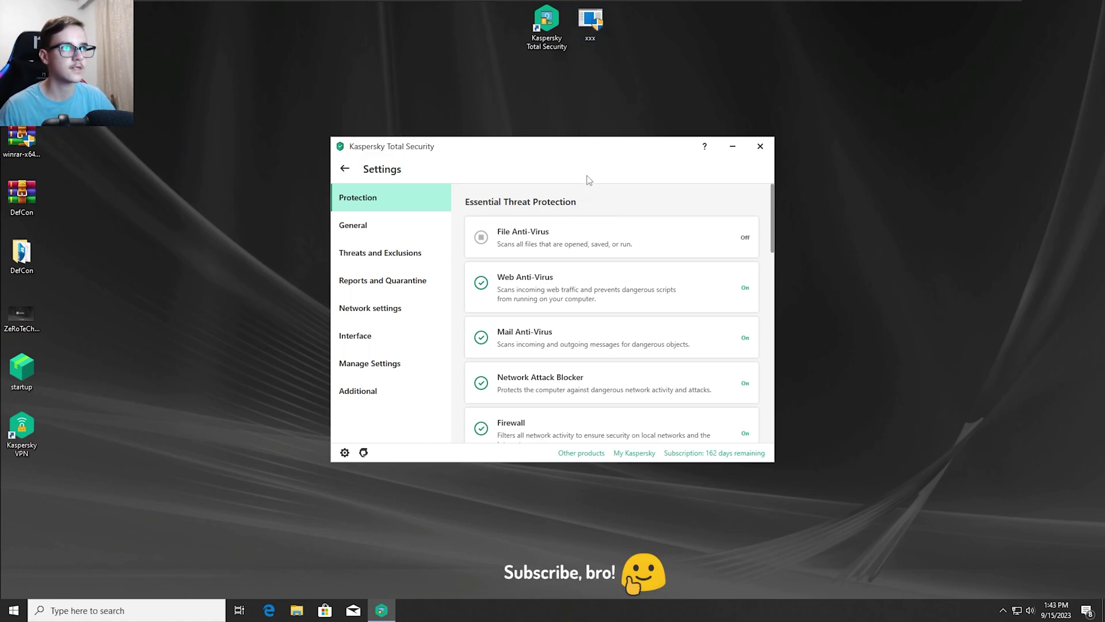
left_click(589, 24)
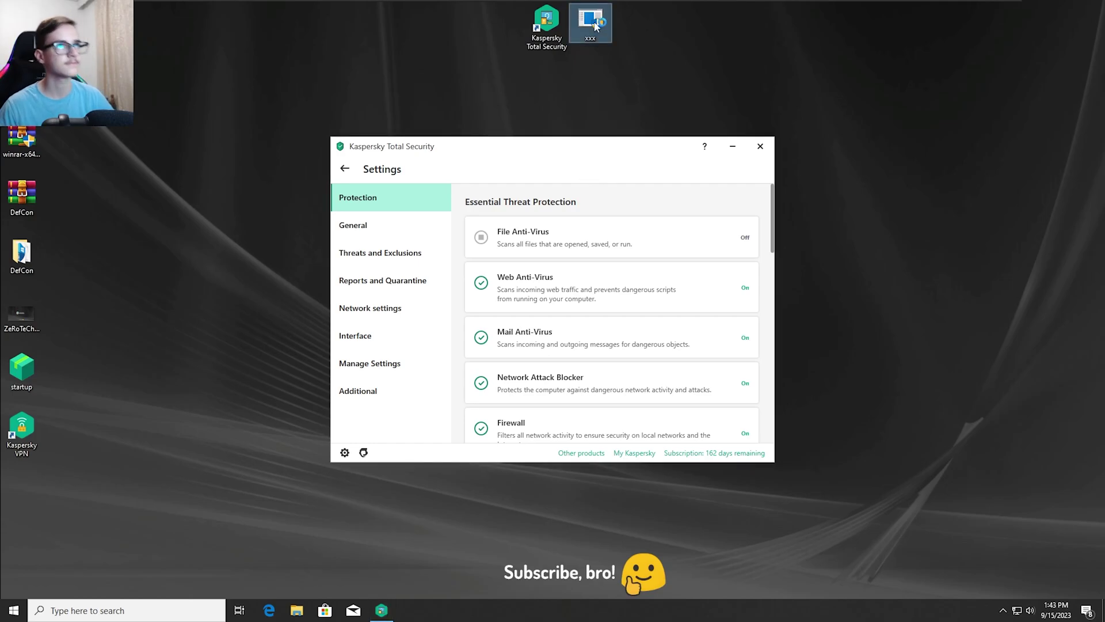
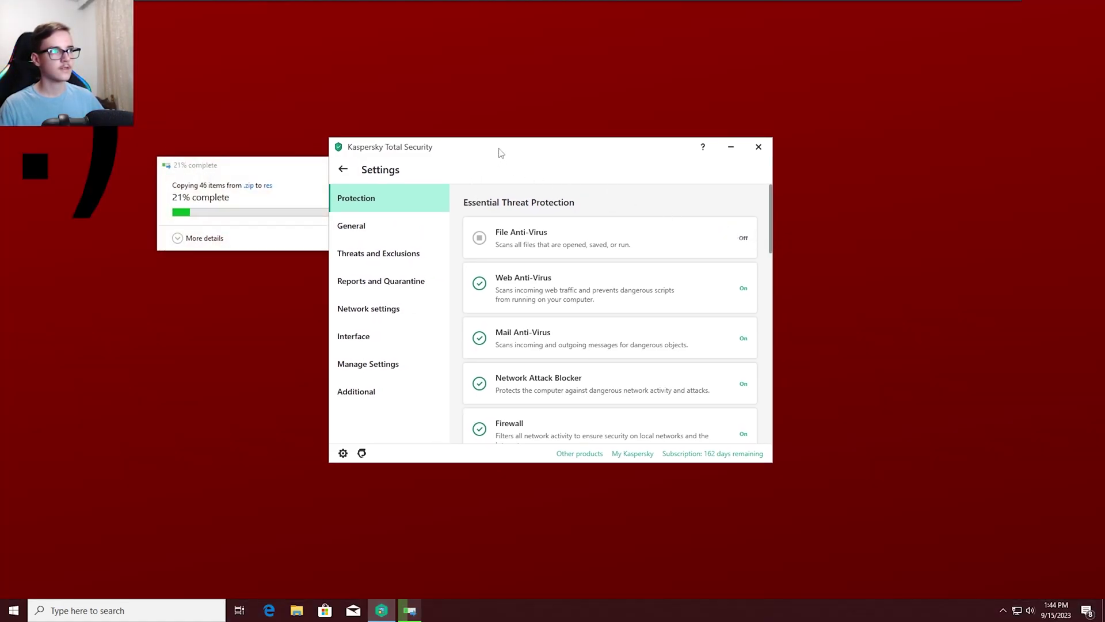
Step: Leave Settings for the main screen and start resolving the xxx.exe malicious tool detection
mouse_move(506, 151)
left_mouse_down()
mouse_move(488, 162)
mouse_move(501, 160)
left_mouse_up()
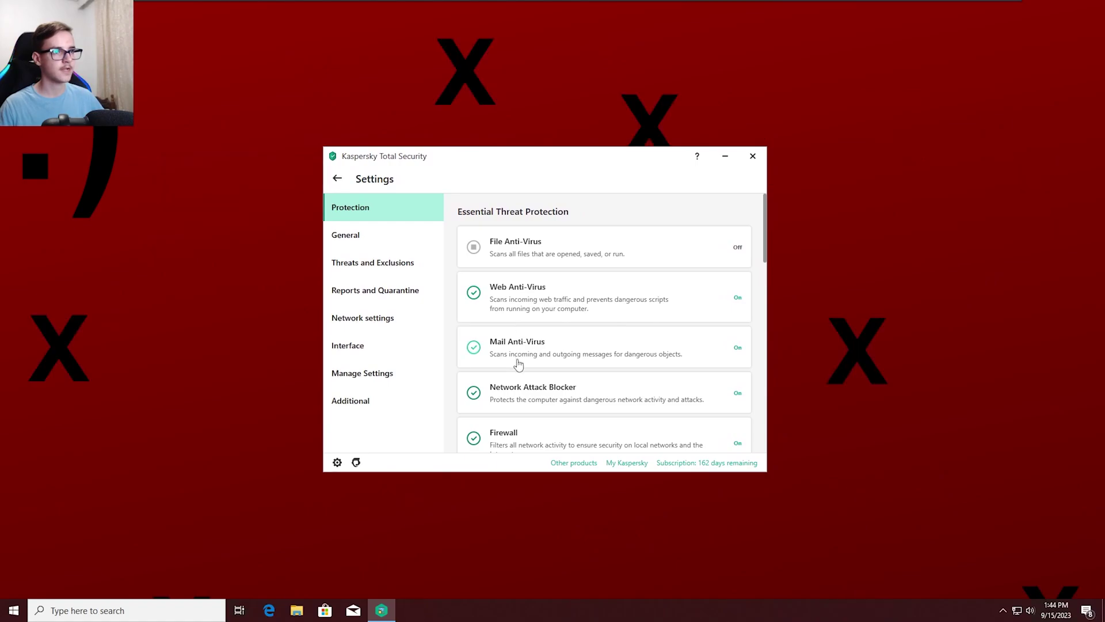
scroll(530, 348, "down", 3)
scroll(530, 350, "up", 3)
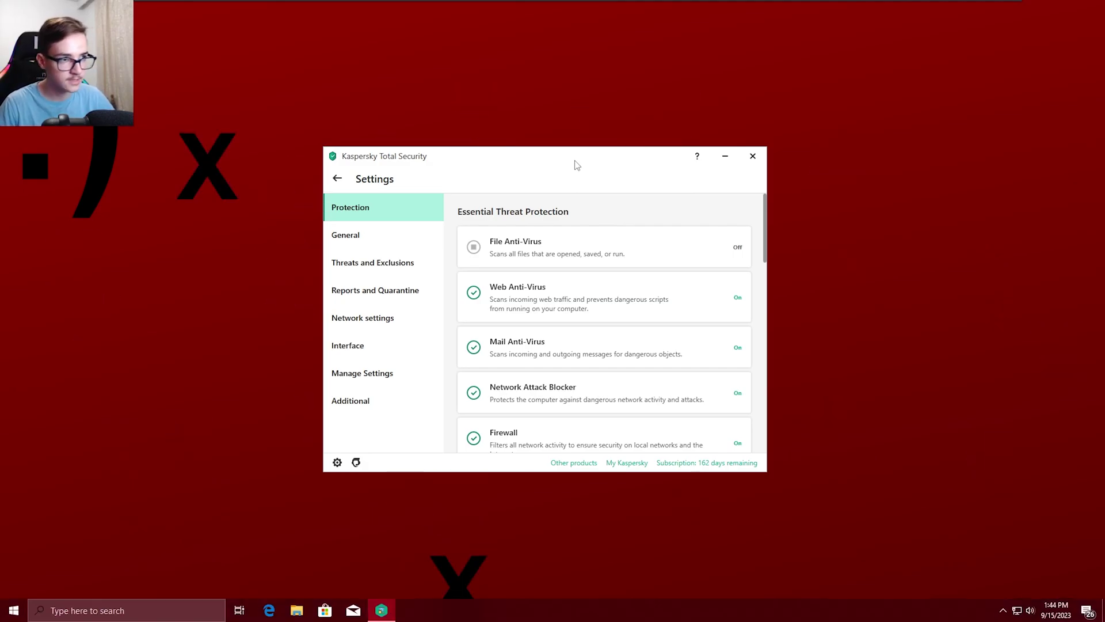
left_click(337, 178)
left_click(496, 233)
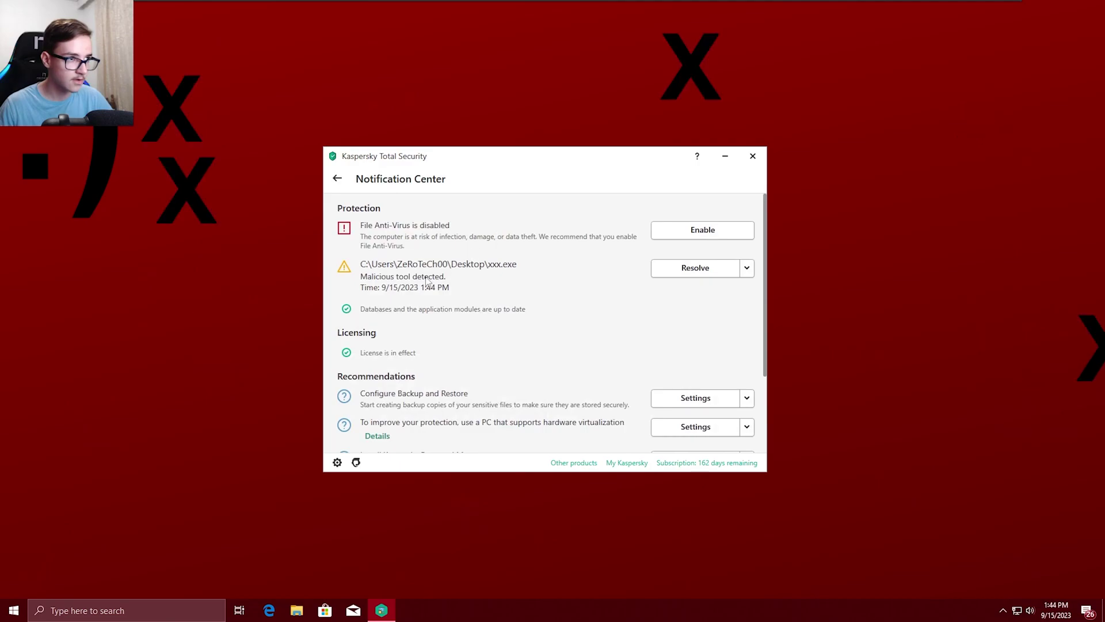
left_click(673, 273)
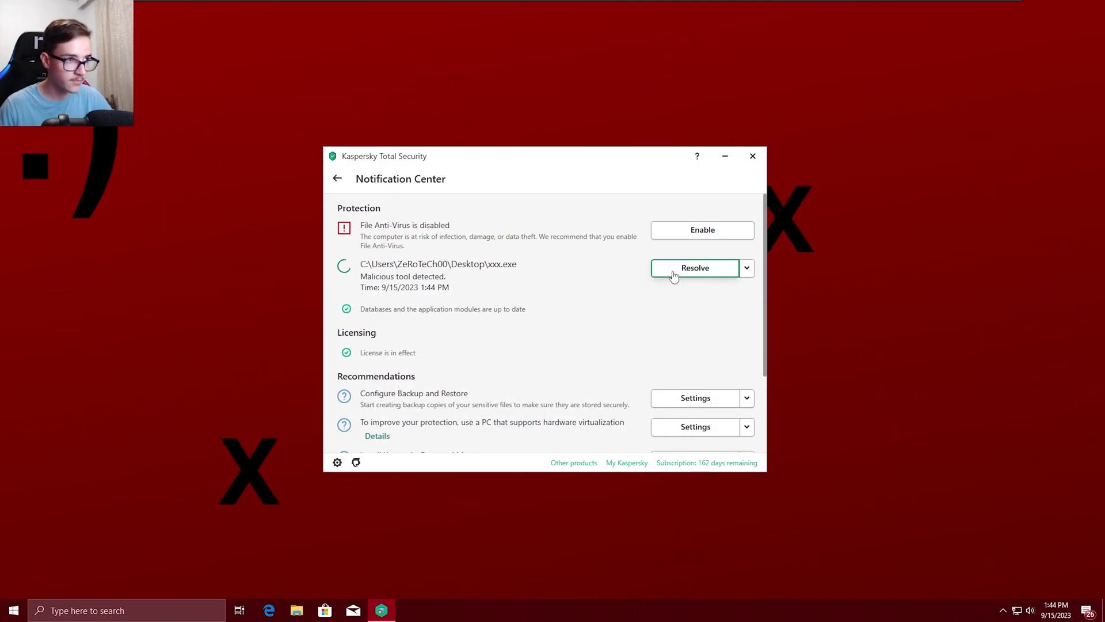
Step: Re-enable File Anti-Virus and delete xxx.exe using 'Disinfect and restart the computer'
left_click(686, 233)
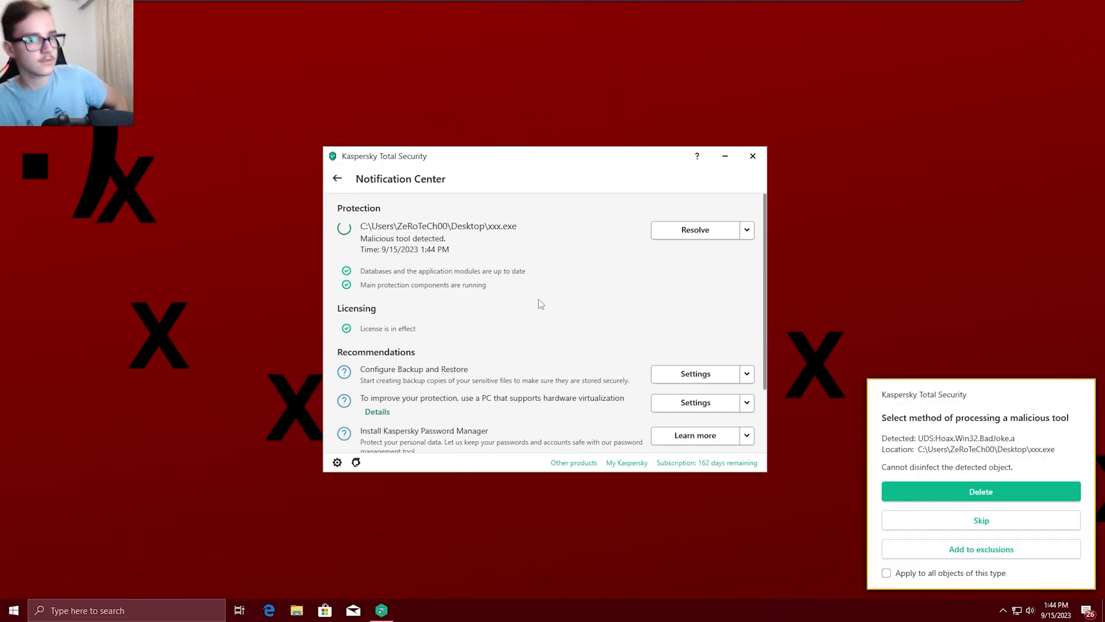
left_click(961, 494)
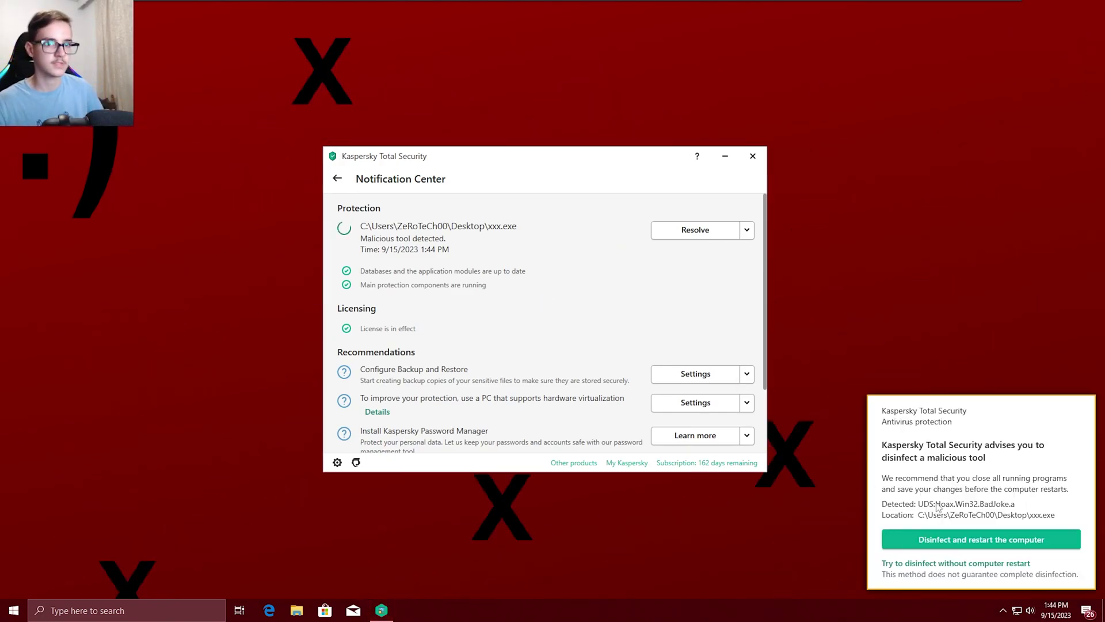
left_click(972, 541)
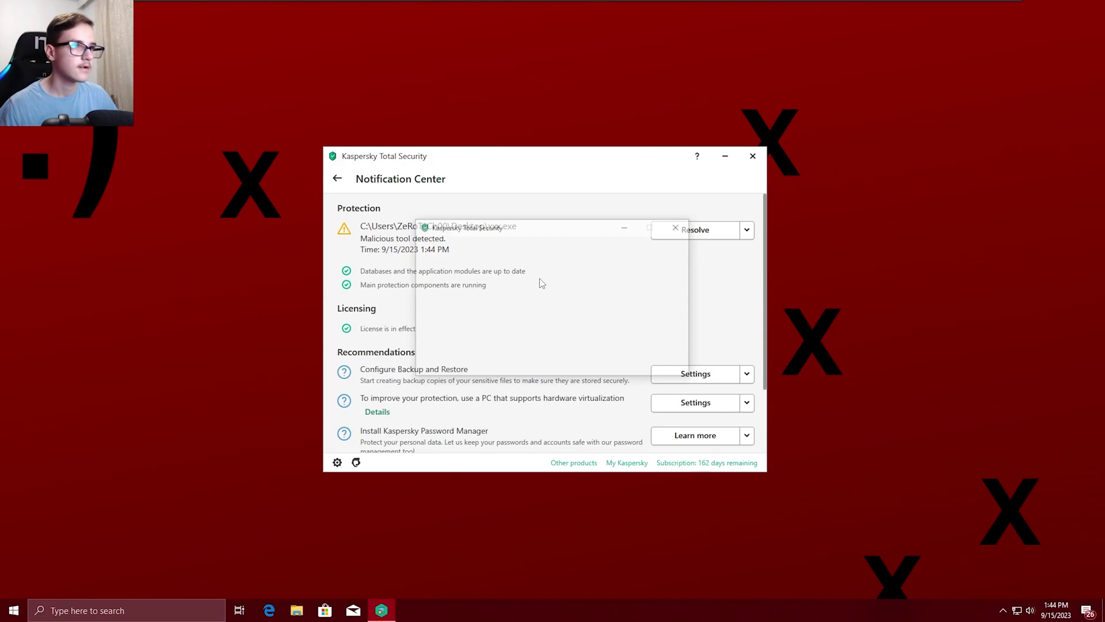
Step: Move the Advanced Disinfection dialog aside and let disinfection and the restart complete
mouse_move(538, 231)
left_mouse_down()
mouse_move(562, 214)
mouse_move(495, 233)
mouse_move(506, 217)
mouse_move(531, 222)
left_mouse_up()
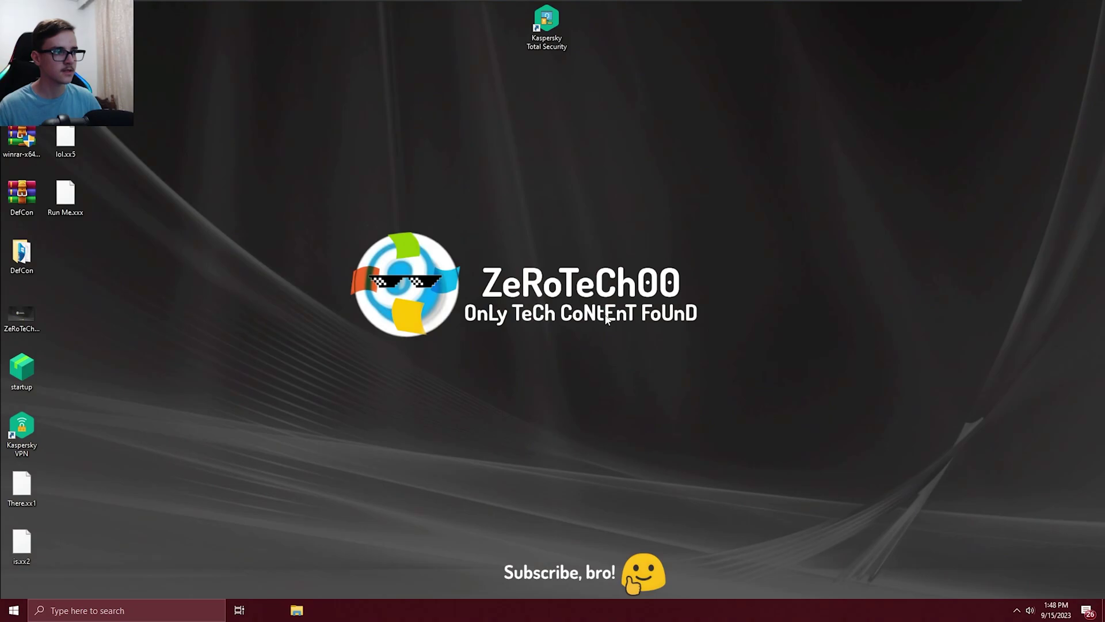
Step: Launch Task Manager from the taskbar and expand it to More details
left_click_drag(805, 468, 322, 208)
left_click_drag(280, 169, 658, 406)
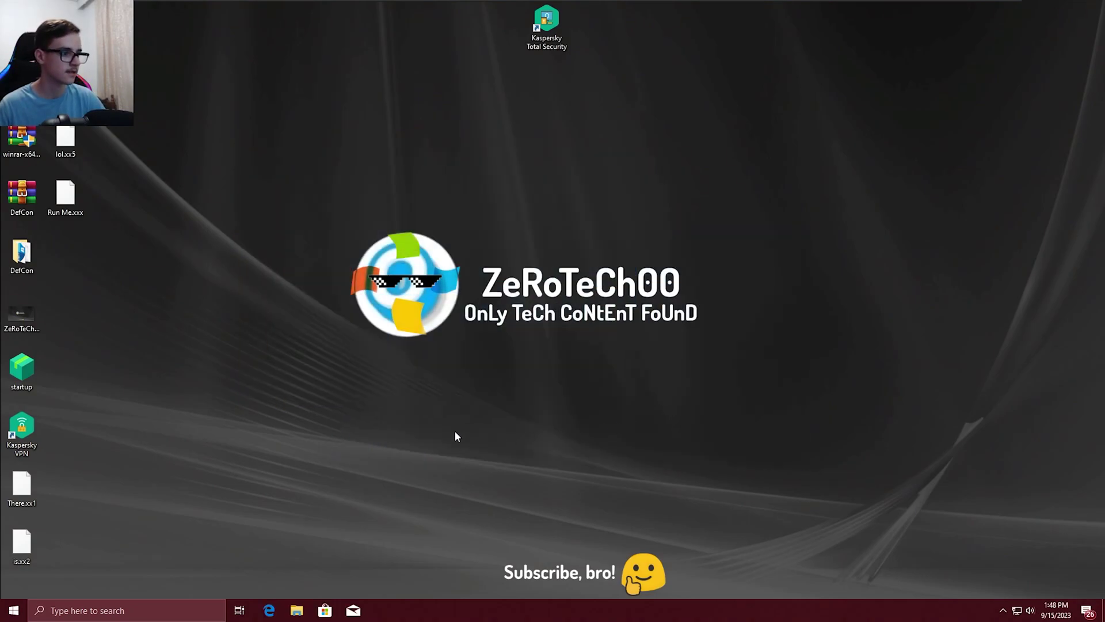
left_click_drag(266, 187, 250, 151)
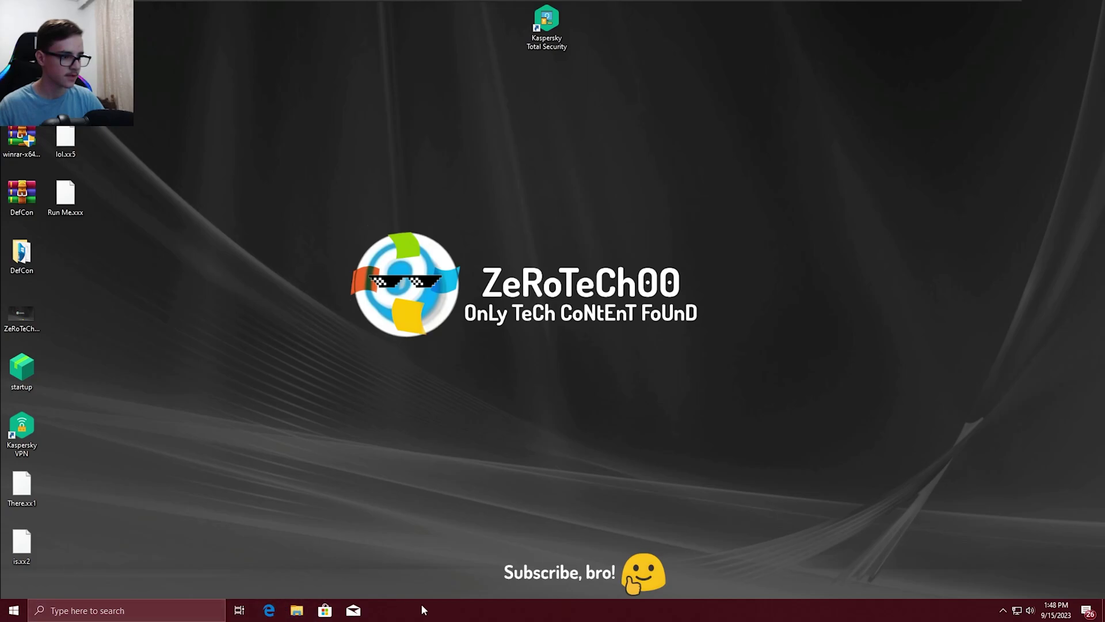
right_click(444, 610)
left_click(475, 558)
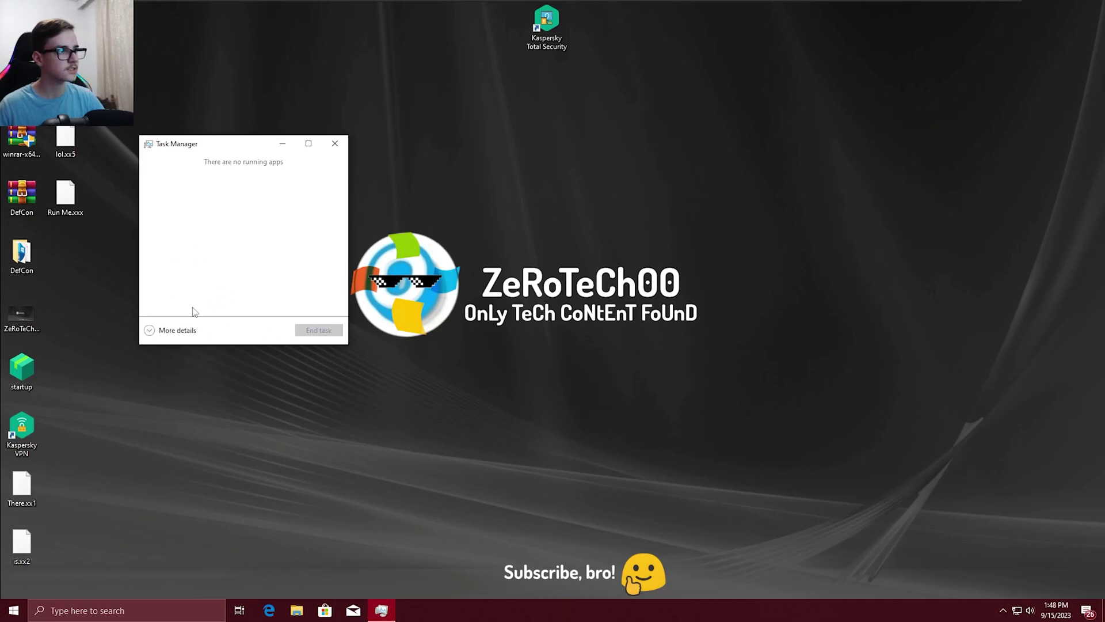
left_click(173, 330)
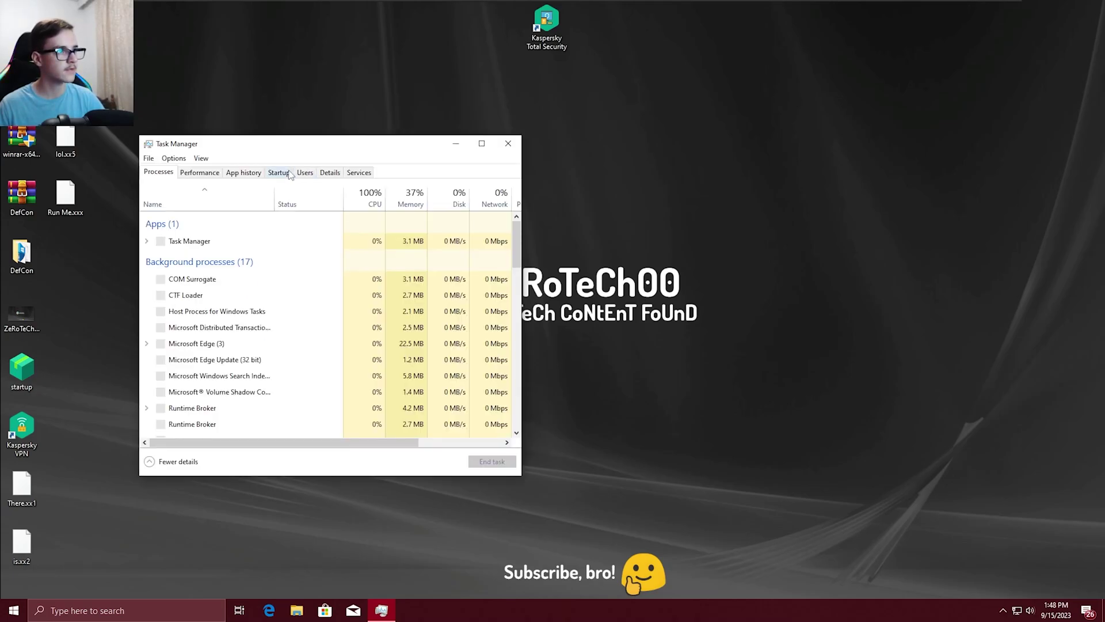
Step: Review running processes in the Details tab for leftover malware, then return to Processes
left_click(290, 175)
left_click(305, 174)
left_click(330, 174)
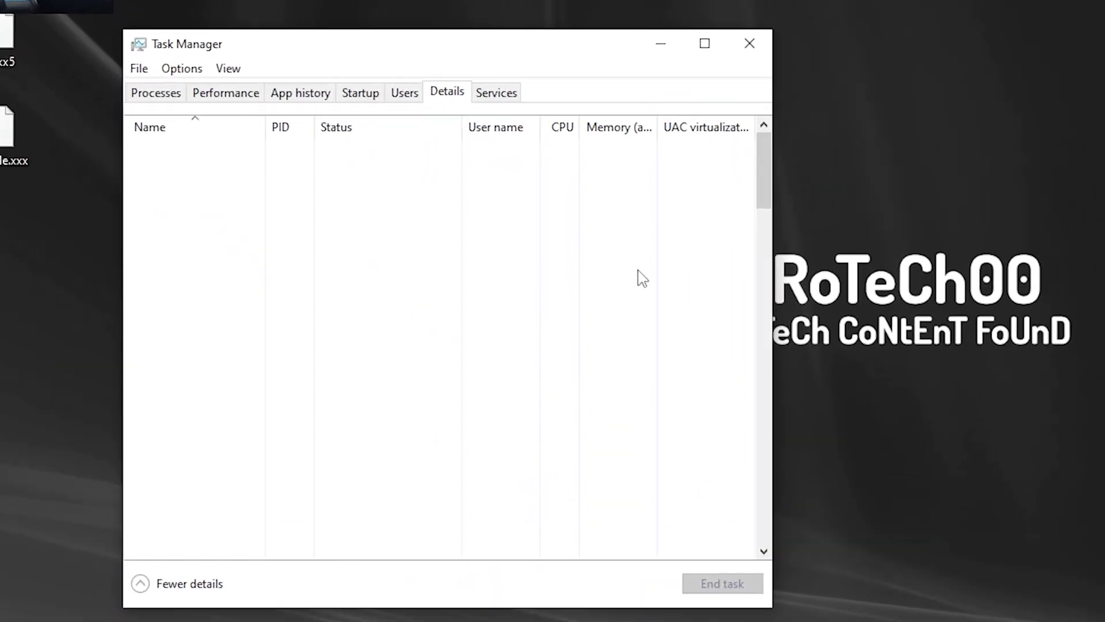
left_click_drag(762, 140, 792, 499)
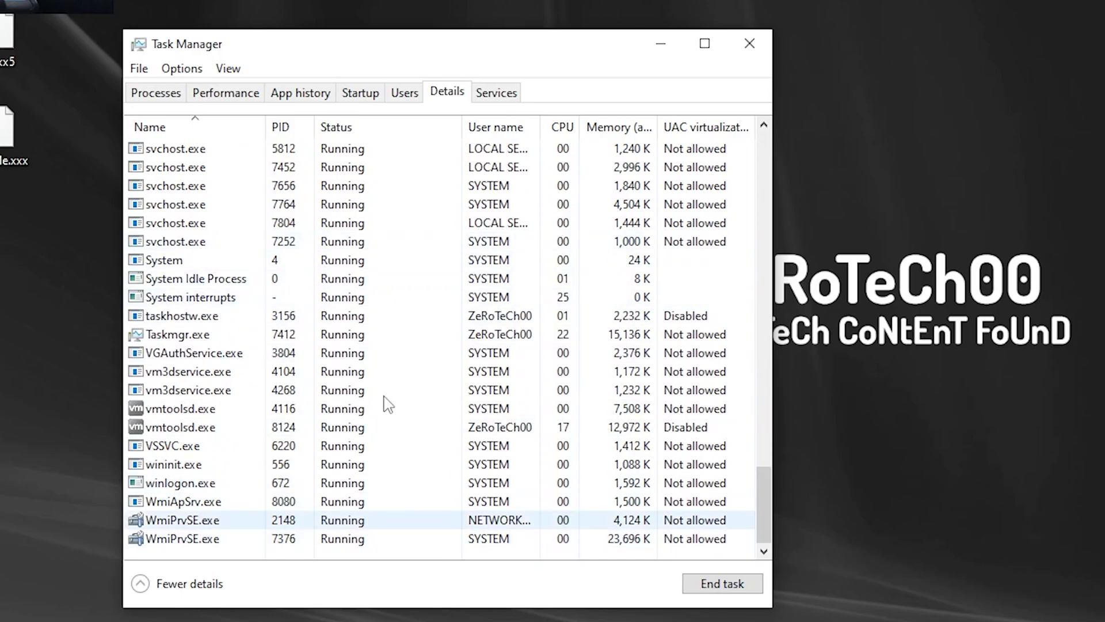
left_click_drag(764, 505, 827, 127)
left_click(168, 99)
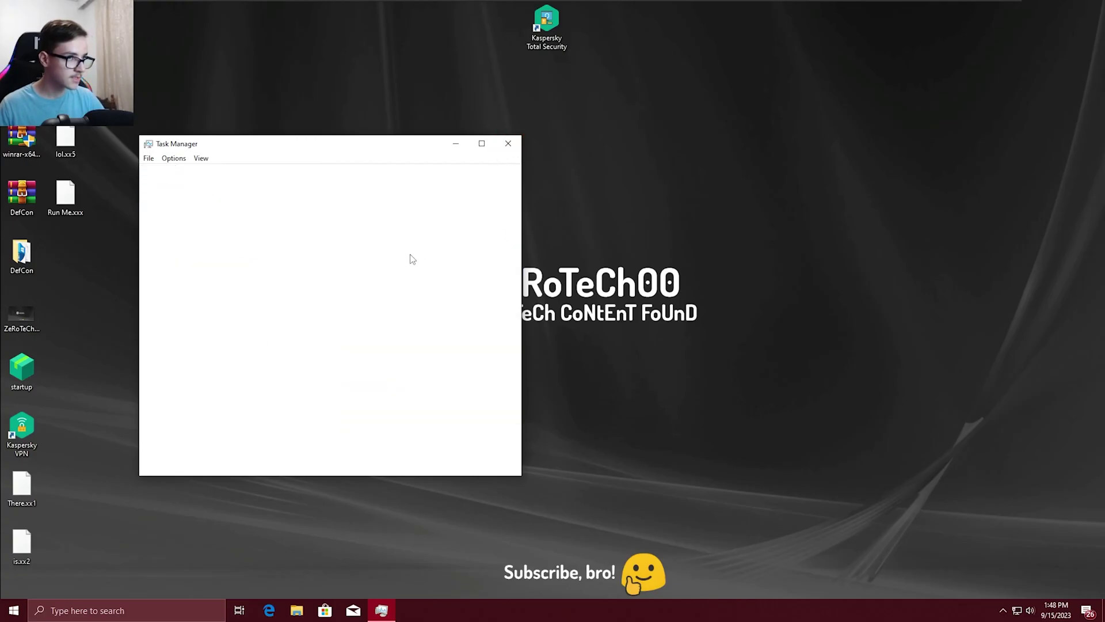
Step: Box-select and delete lol.xx5 and Run Me.xxx, then There.xx1 and is.xx2
left_click_drag(247, 320, 64, 17)
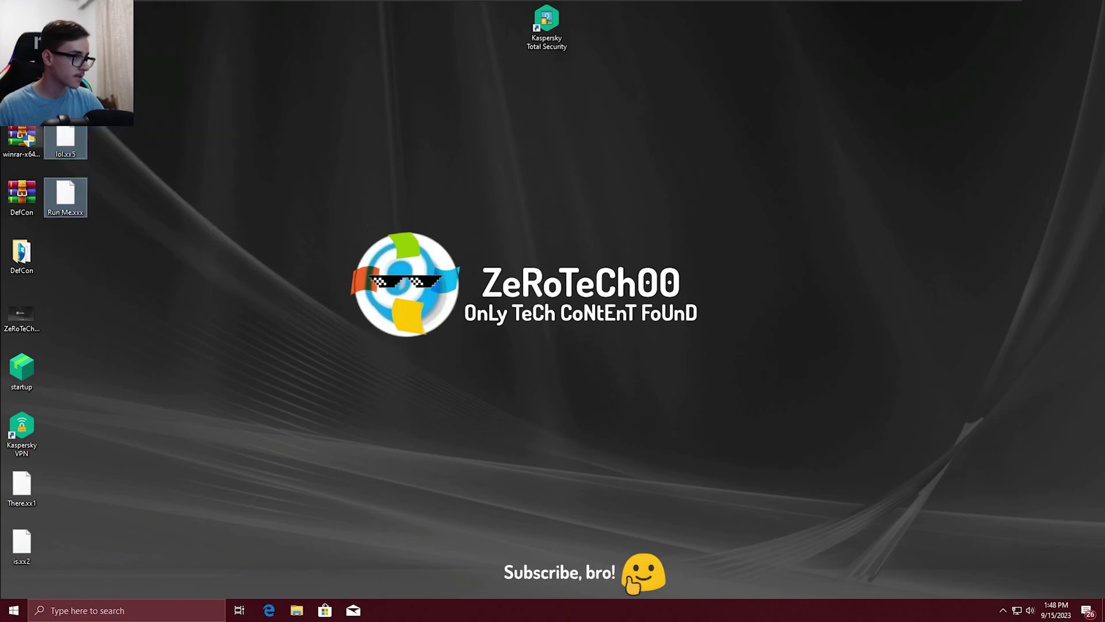
key("Delete")
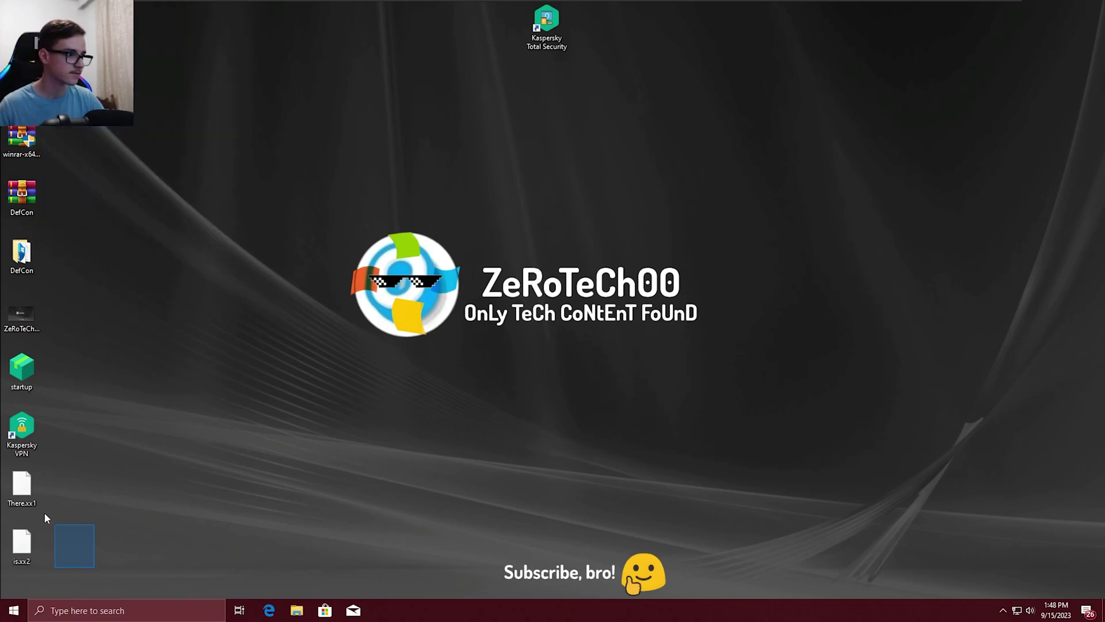
left_click_drag(44, 514, 21, 490)
key("Delete")
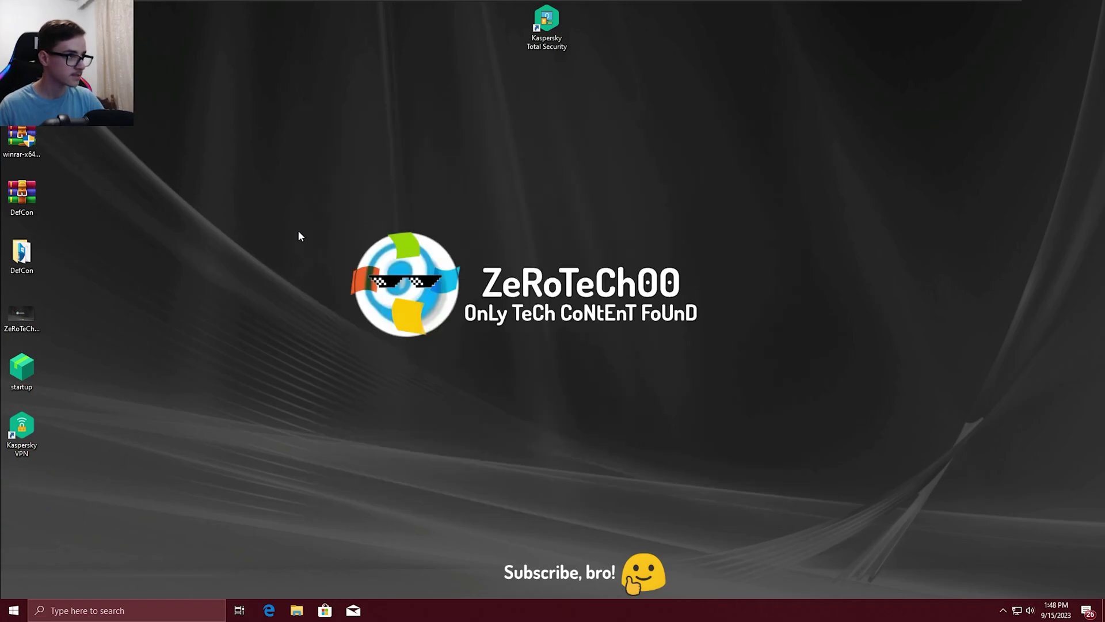
Step: Drag windows around the desktop while the Windows Troubleshooting window loads
left_click_drag(252, 164, 637, 429)
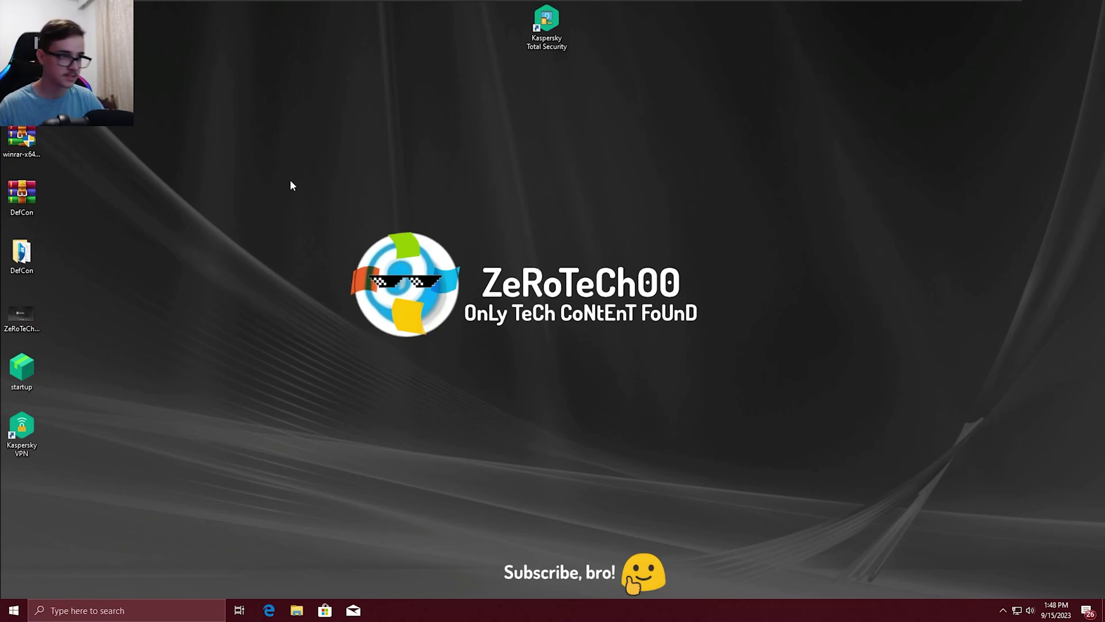
mouse_move(257, 168)
left_mouse_down()
mouse_move(773, 403)
mouse_move(805, 464)
mouse_move(253, 167)
left_mouse_up()
mouse_move(240, 154)
left_mouse_down()
mouse_move(836, 449)
mouse_move(323, 178)
left_mouse_up()
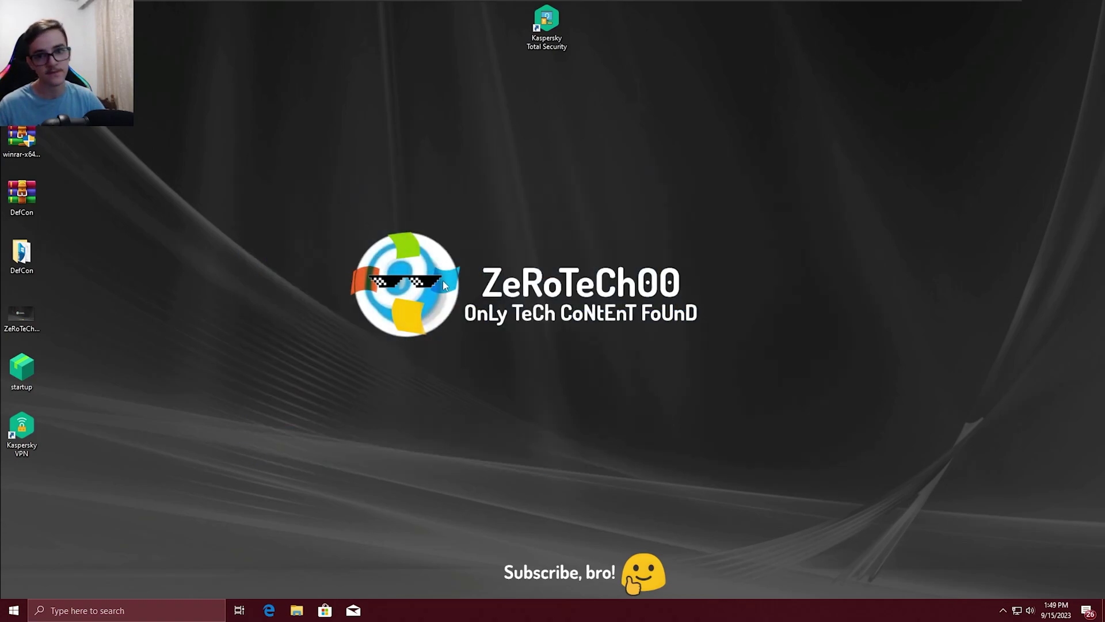
mouse_move(257, 171)
left_mouse_down()
mouse_move(661, 415)
mouse_move(742, 434)
left_mouse_up()
left_click_drag(743, 434, 249, 188)
mouse_move(249, 188)
left_mouse_down()
mouse_move(637, 412)
mouse_move(764, 444)
left_mouse_up()
mouse_move(763, 443)
left_mouse_down()
mouse_move(238, 206)
mouse_move(206, 173)
left_mouse_up()
left_click_drag(205, 172, 757, 453)
mouse_move(757, 453)
left_mouse_down()
mouse_move(515, 320)
mouse_move(506, 403)
left_mouse_up()
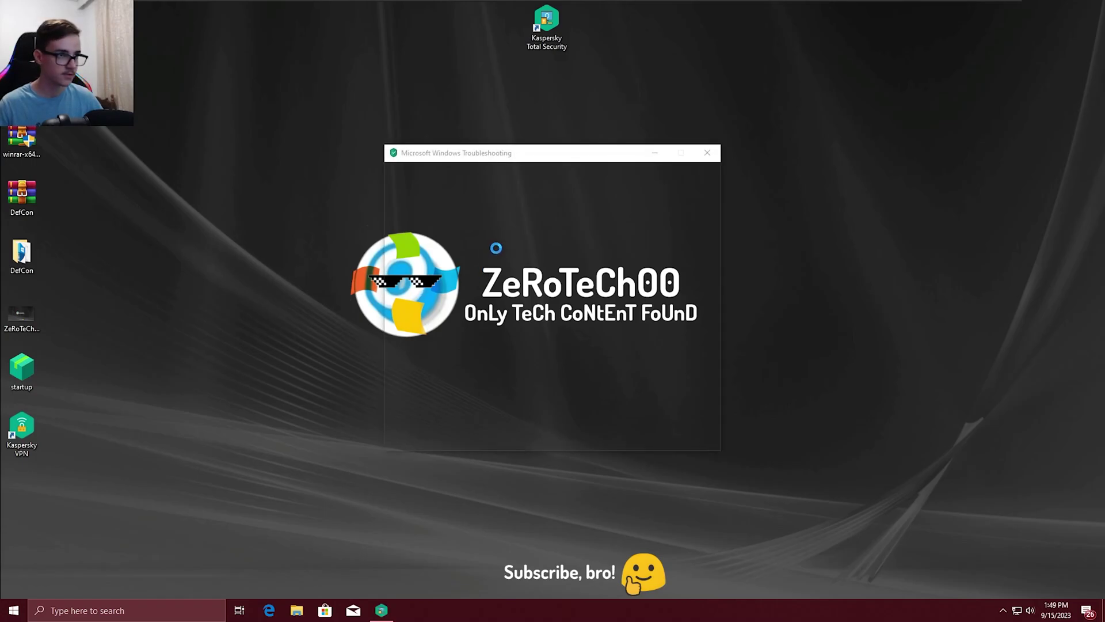
Step: Dismiss the Troubleshooting wizard and stop the running Full Scan
left_click(667, 433)
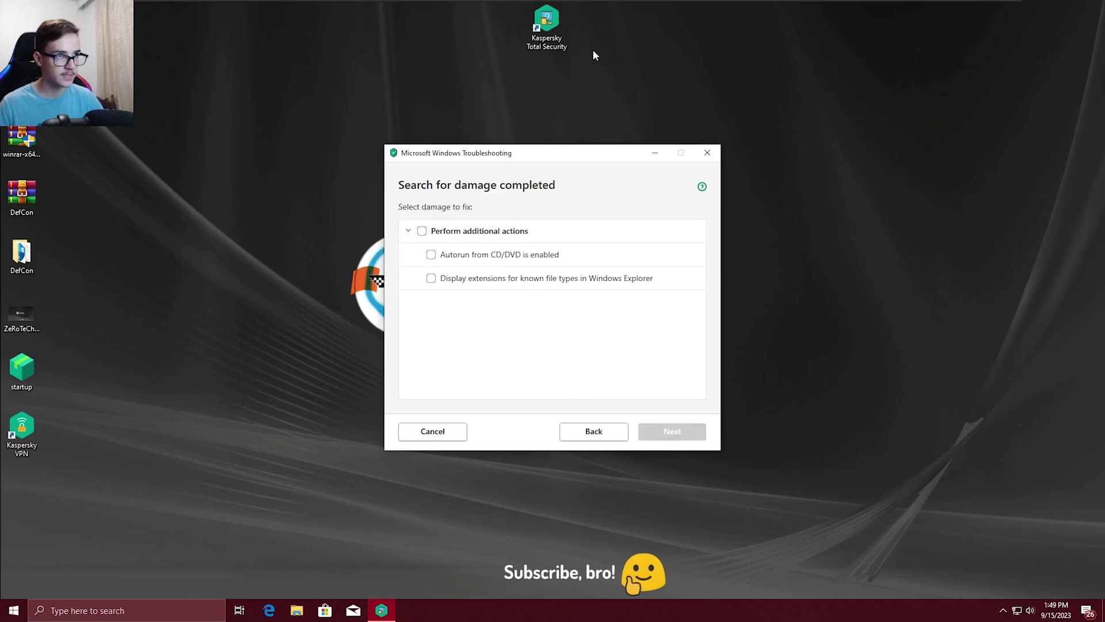
left_click(708, 153)
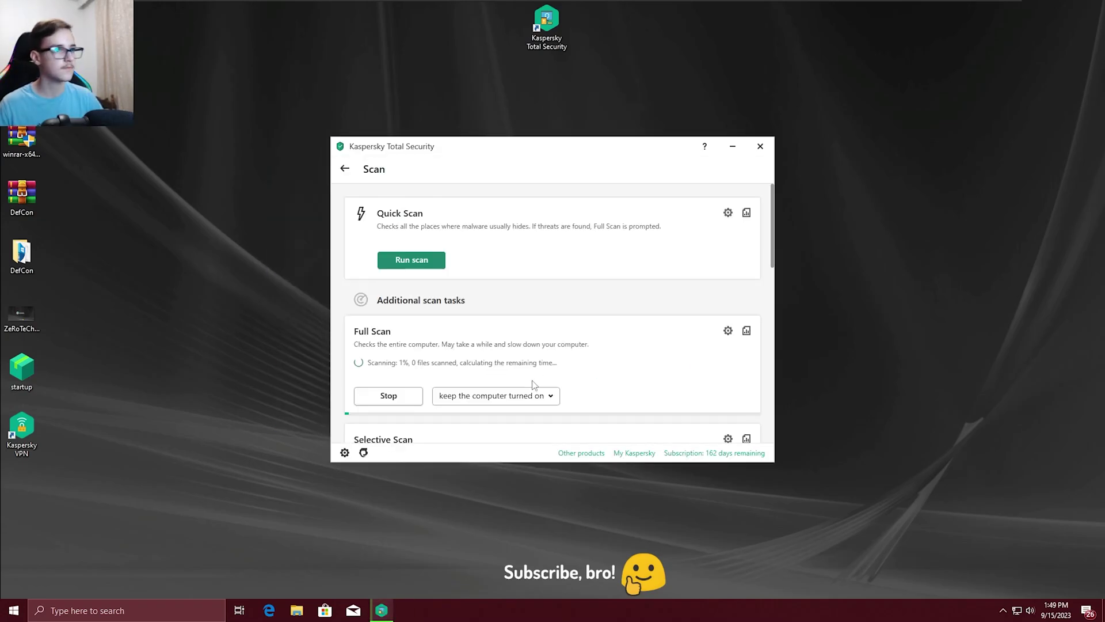
left_click(391, 402)
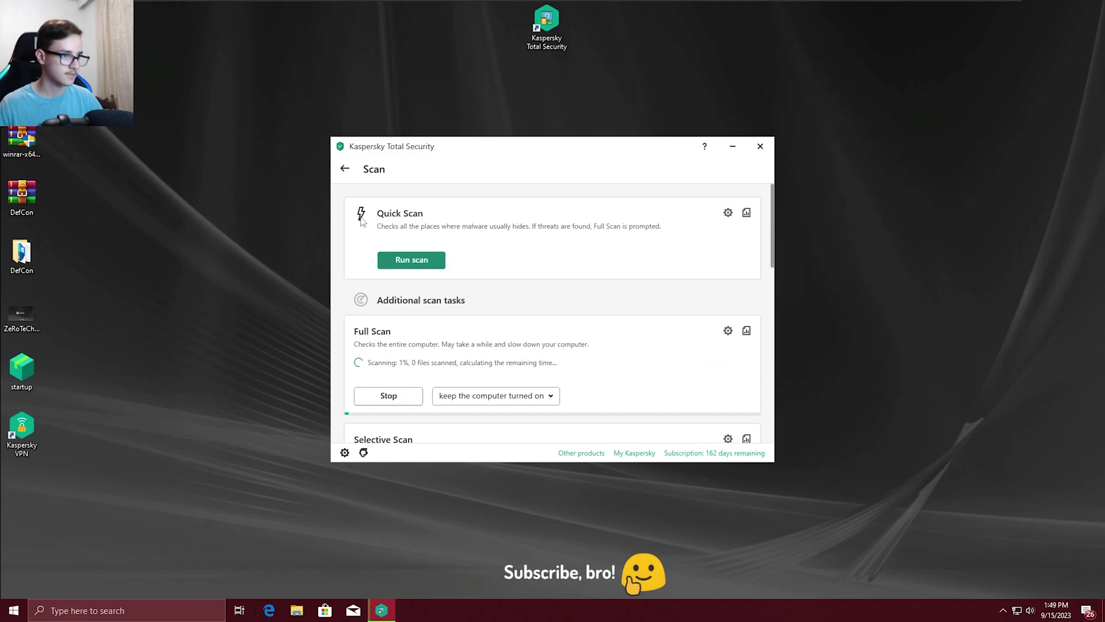
Step: Return to the Kaspersky home page and minimize the app, revealing the clean desktop
left_click(345, 168)
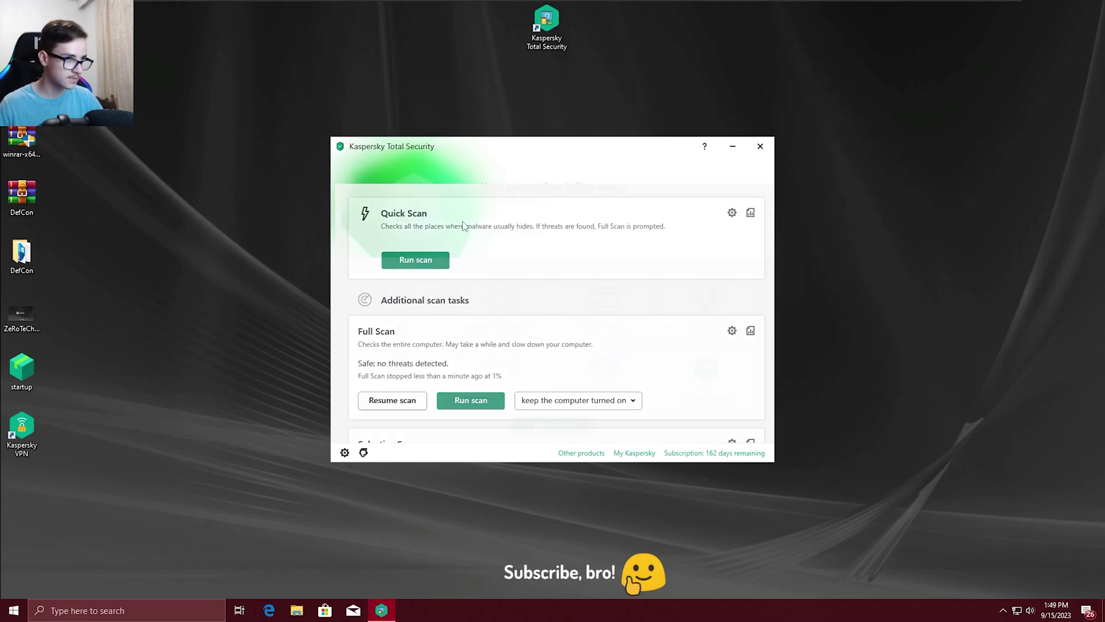
left_click(730, 149)
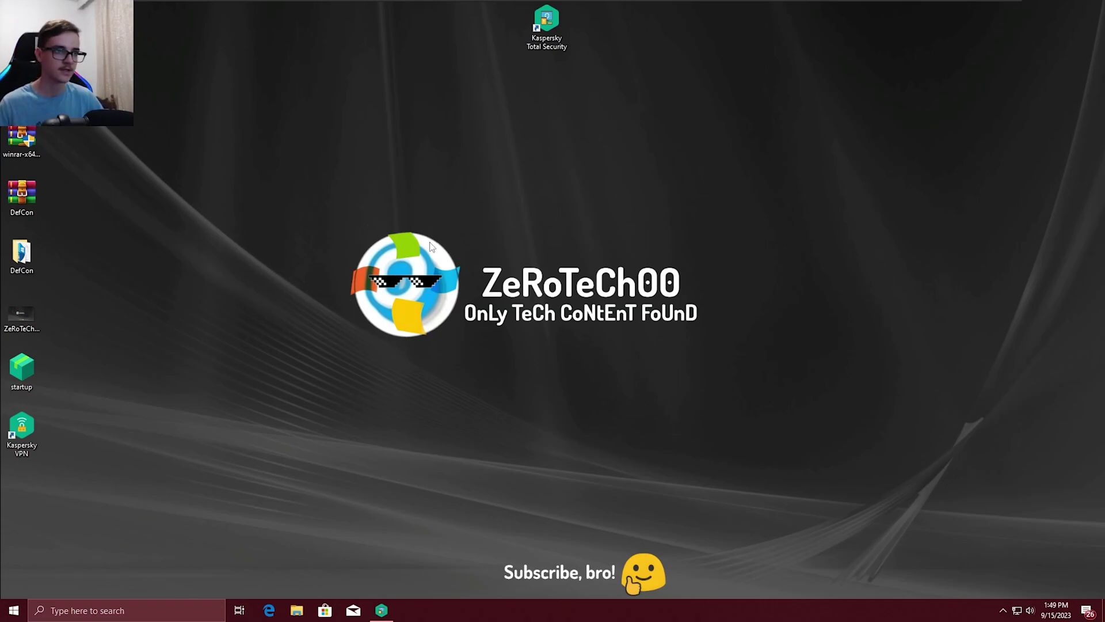
left_click_drag(282, 186, 730, 391)
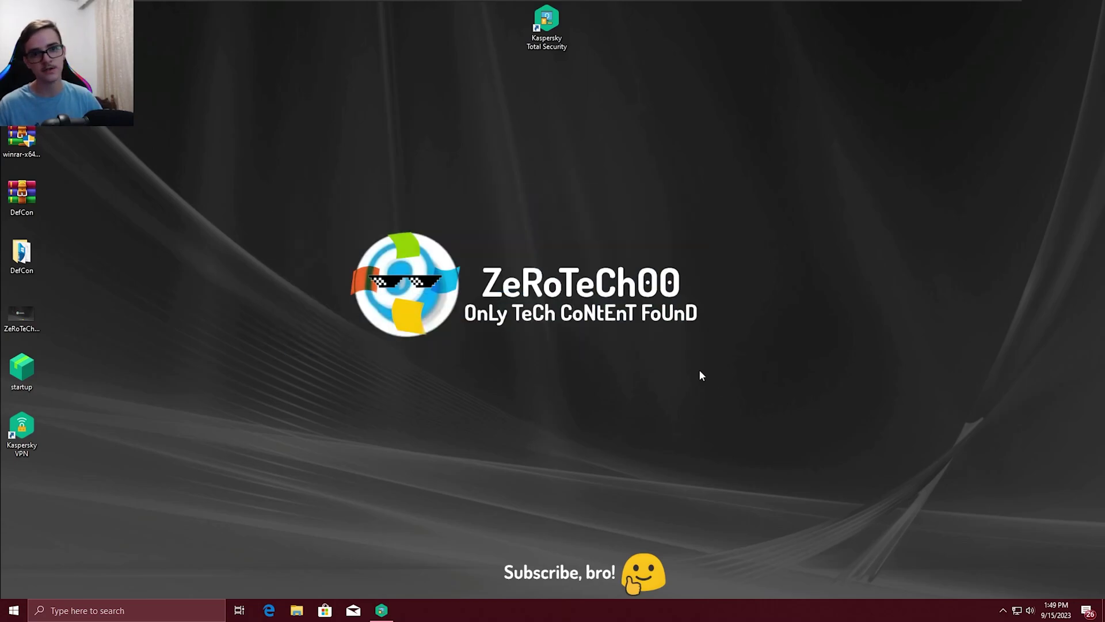